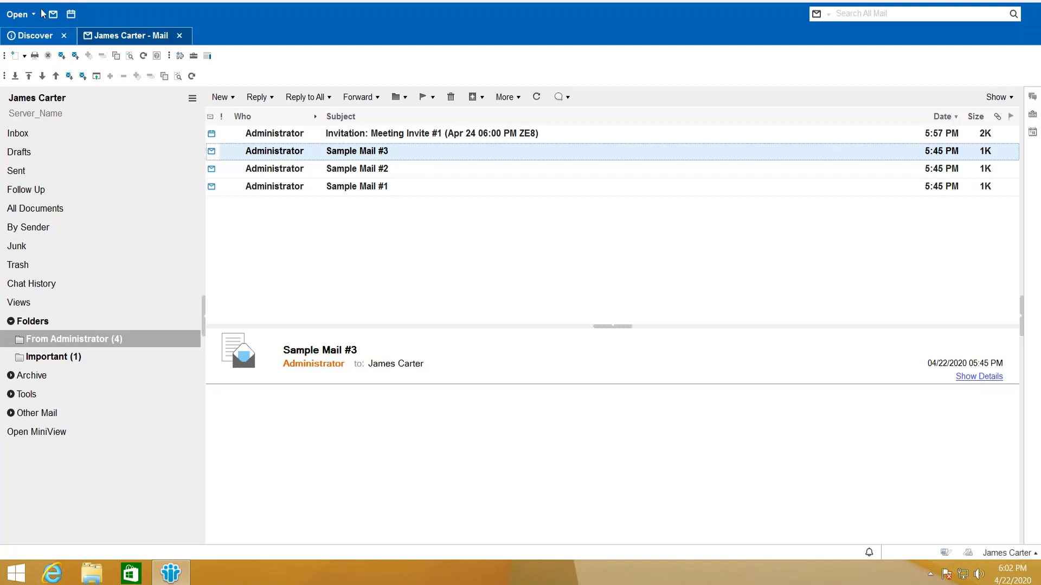
Step: Open the Calendar and To Do Access & Delegation preferences and maximize the Preferences window
click(8, 2)
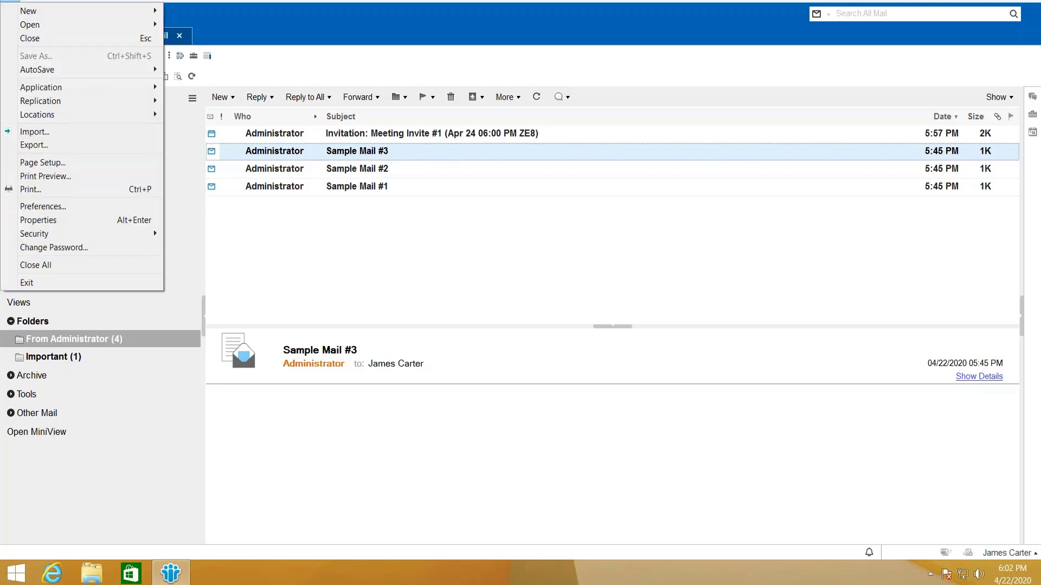
click(47, 206)
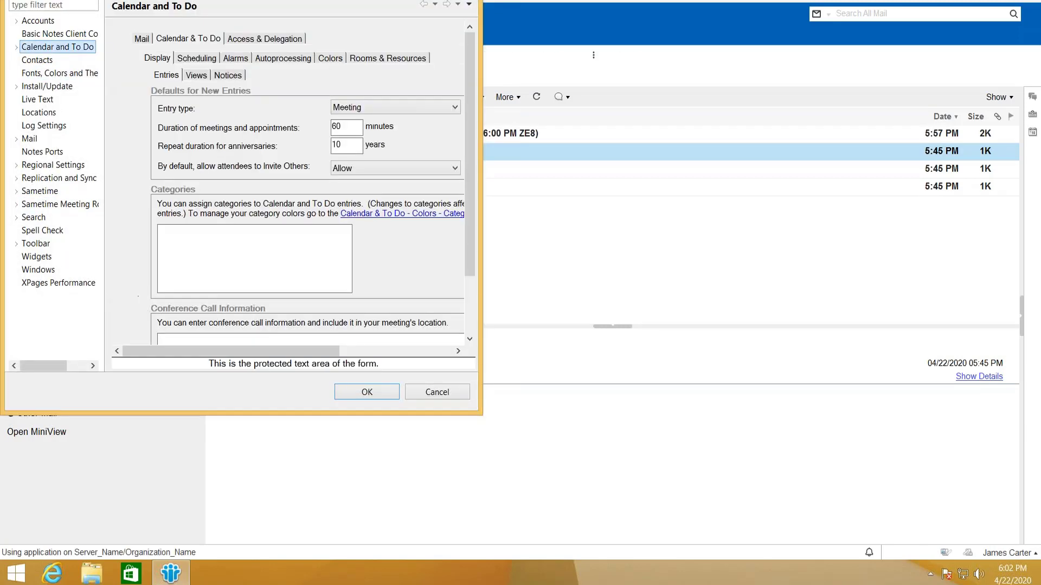
click(278, 39)
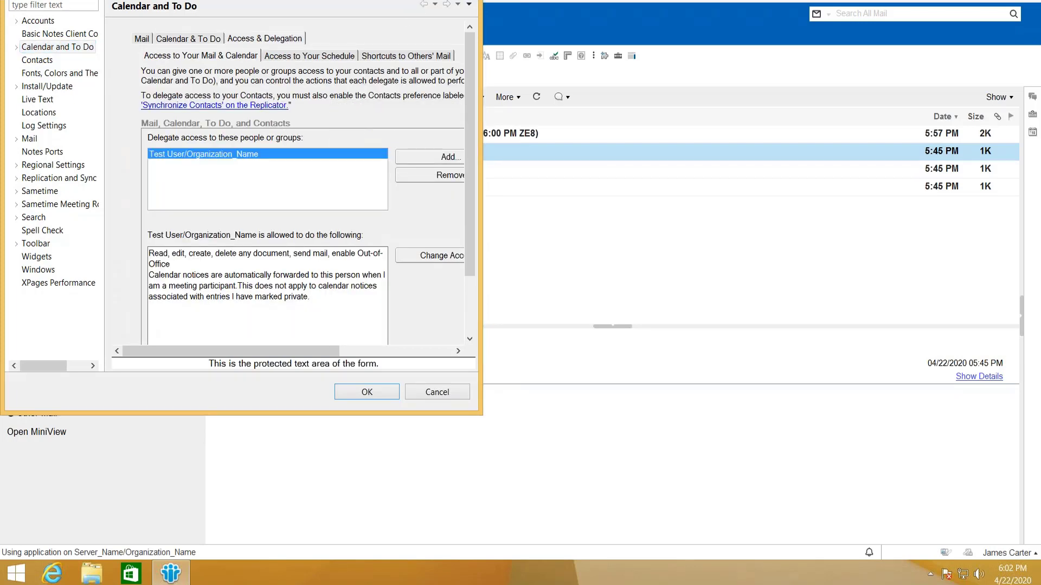
double_click(418, 6)
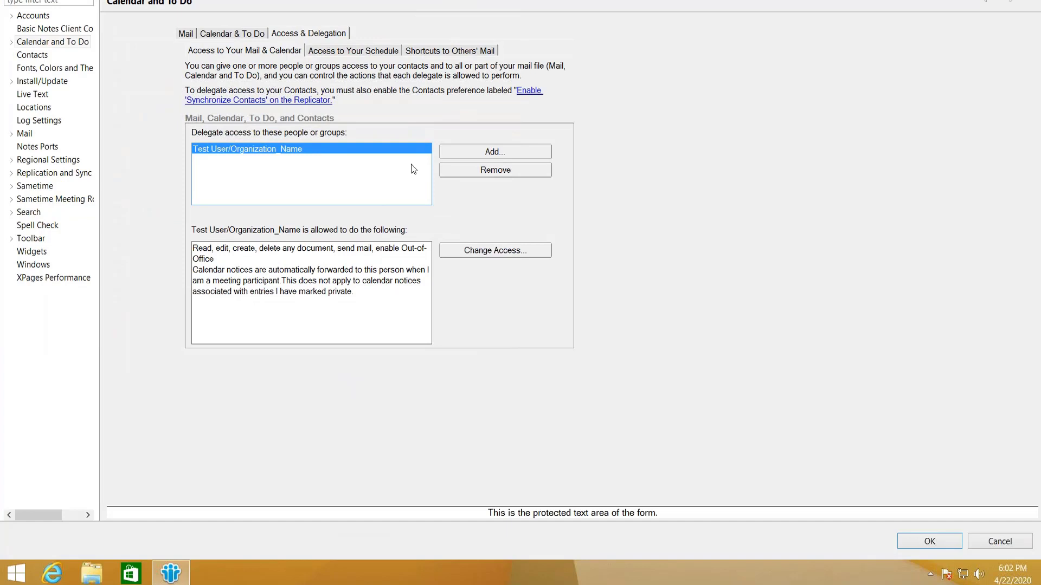
Step: Begin adding a delegate, browse the Select Name directory list, then cancel back to Add People/Groups
click(464, 156)
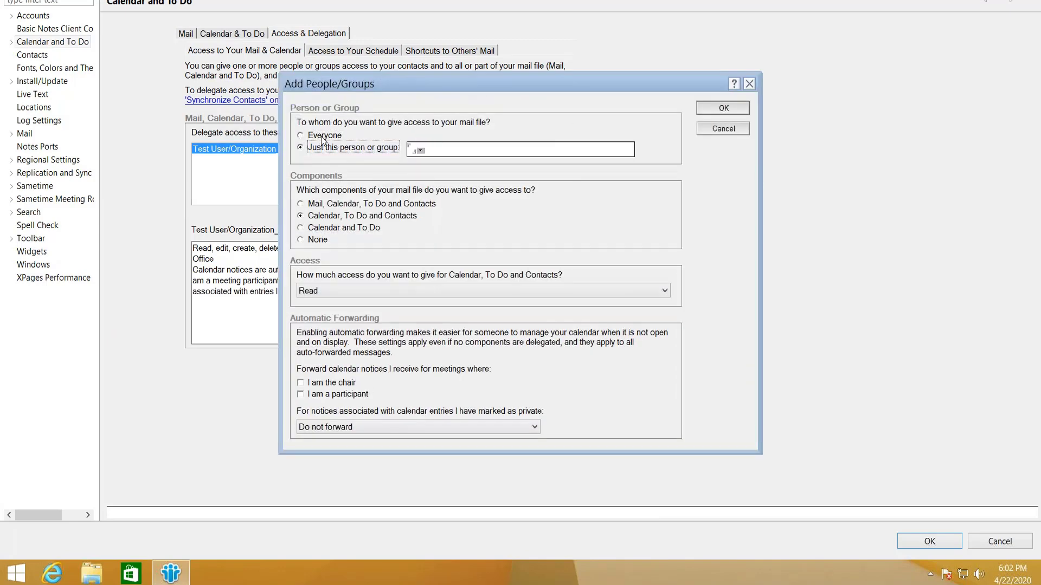
click(421, 150)
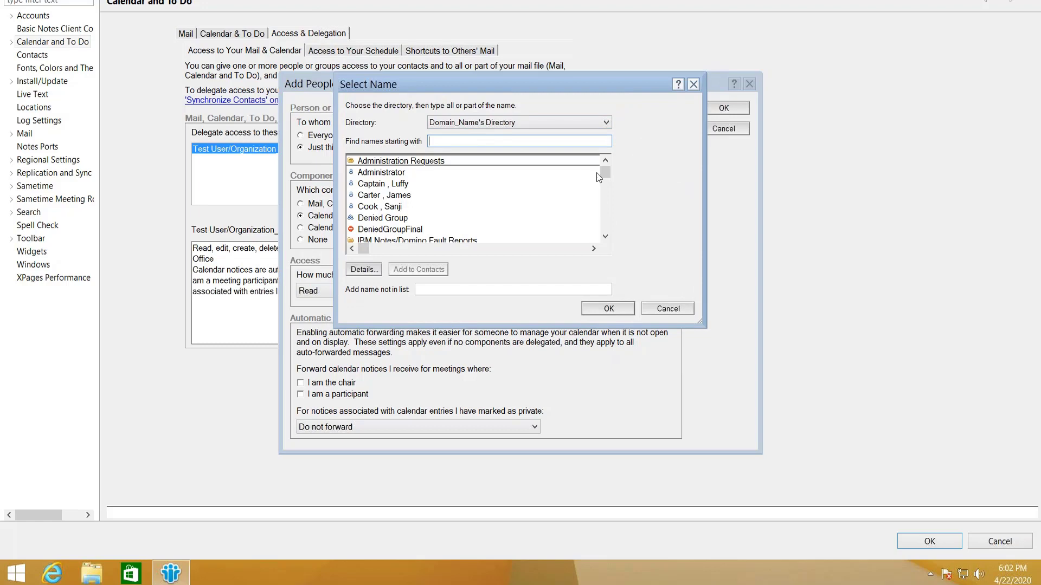
click(605, 201)
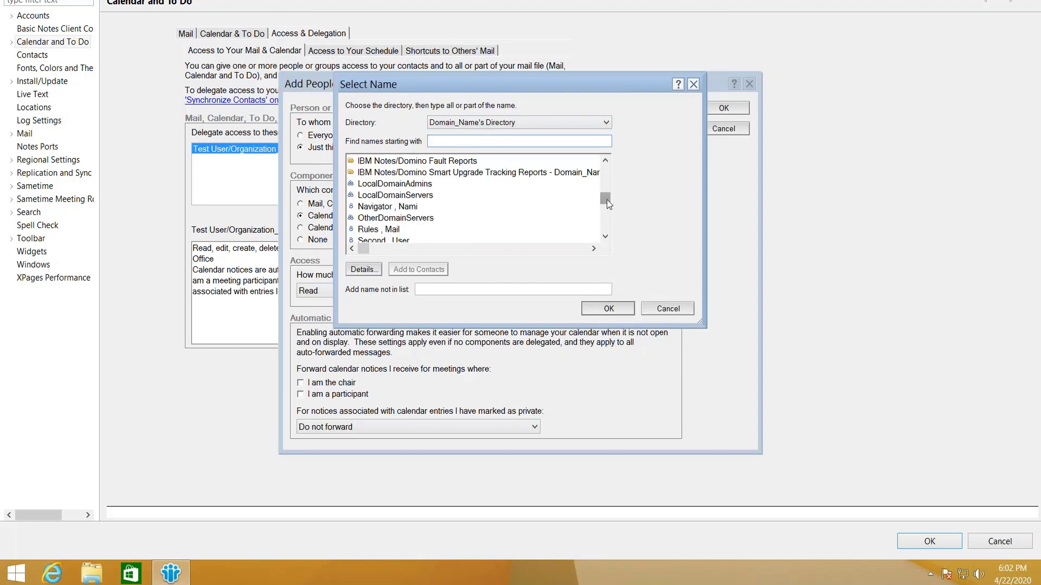
drag(607, 200, 606, 231)
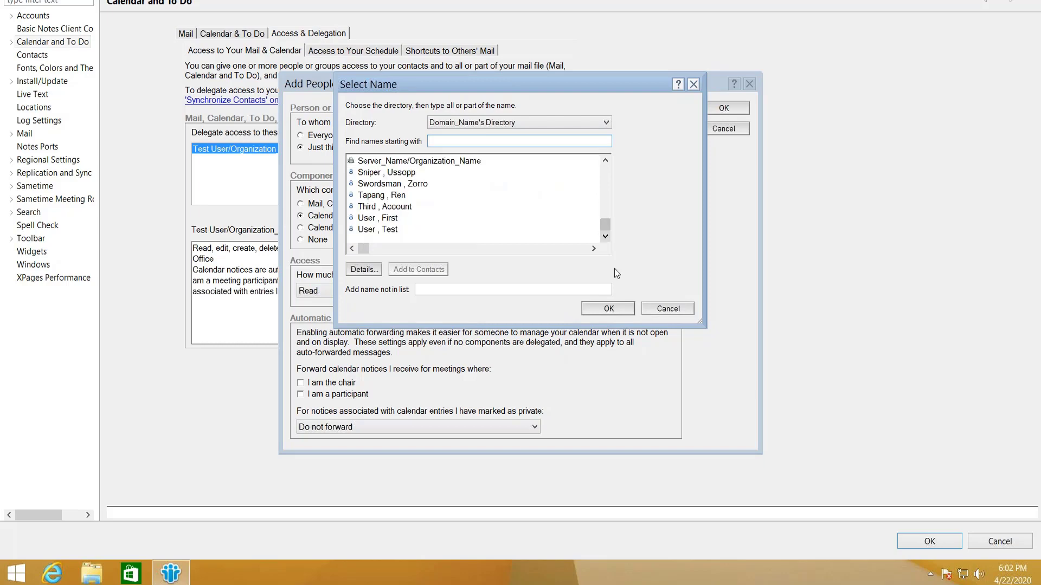
click(665, 310)
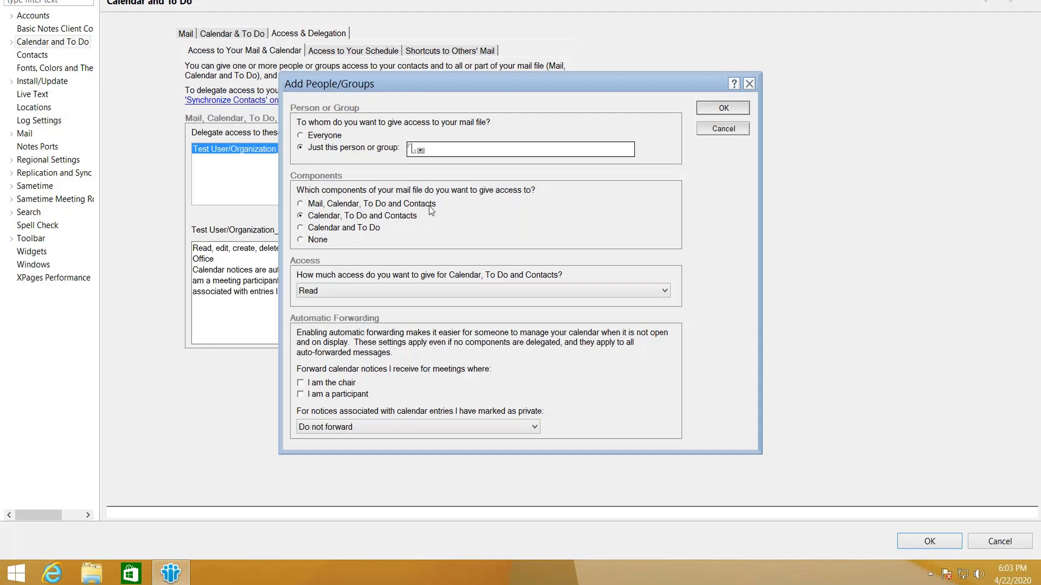
Step: Grant Mail, Calendar, To Do and Contacts with 'Read, edit, create, delete and send; enable out-of-office' access
click(300, 205)
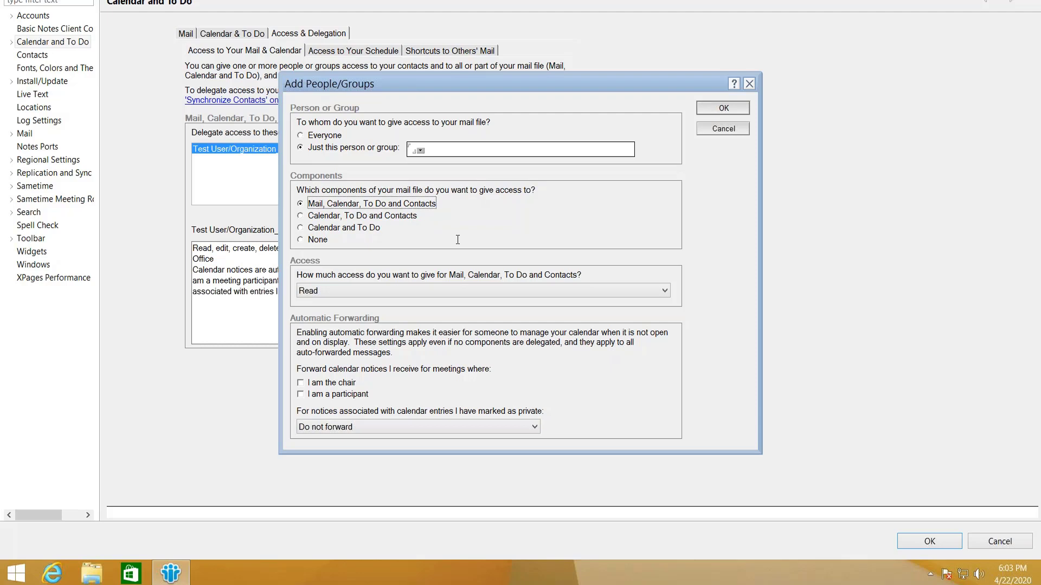
click(468, 288)
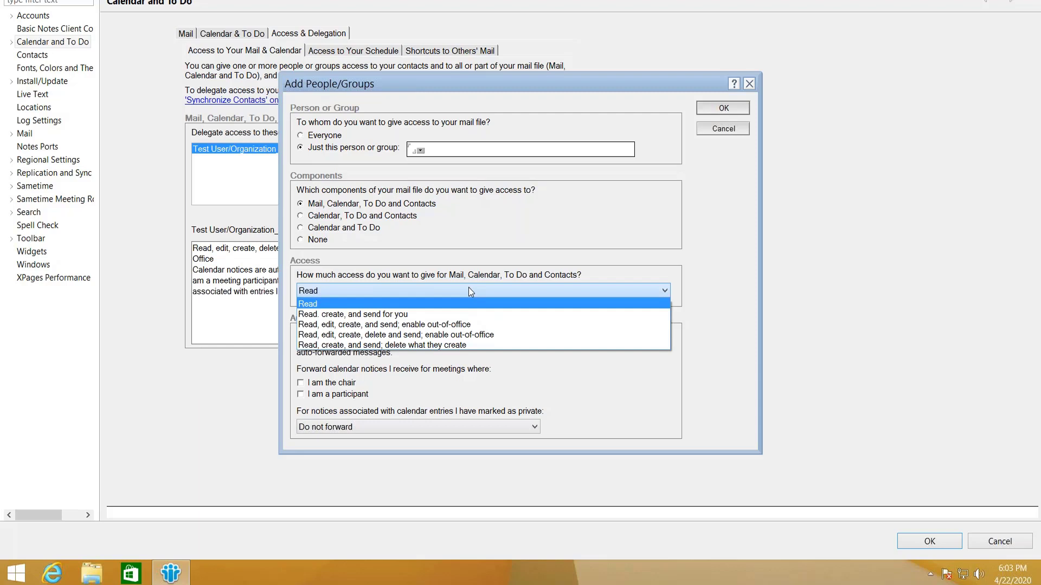
click(479, 334)
key(Tab)
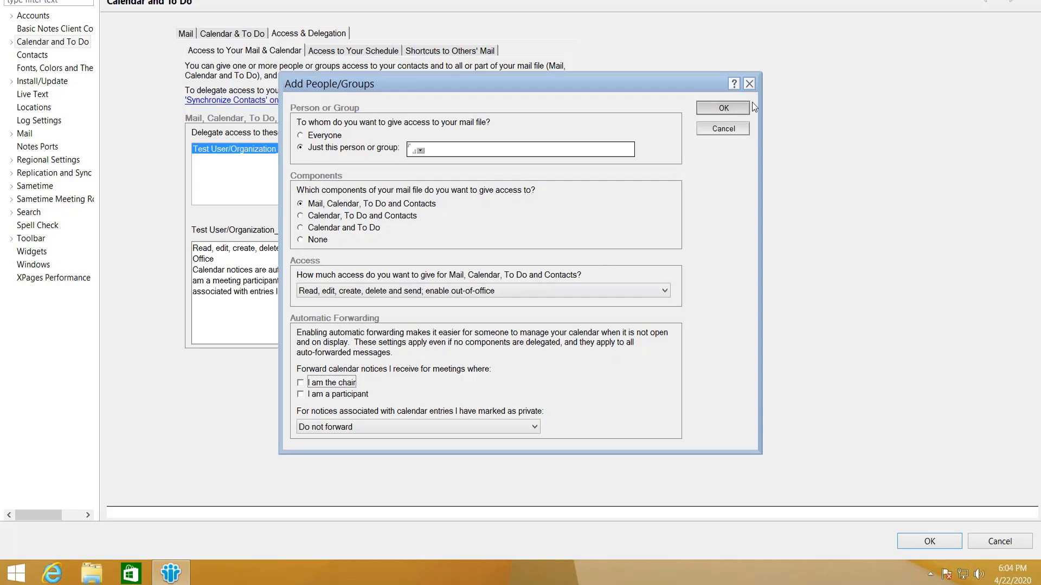
click(751, 86)
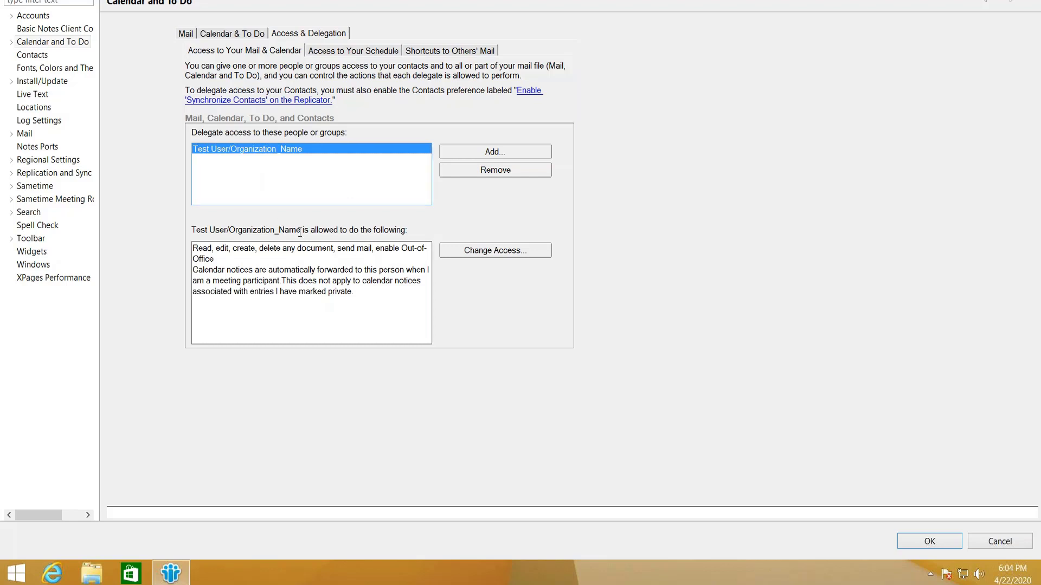
click(276, 248)
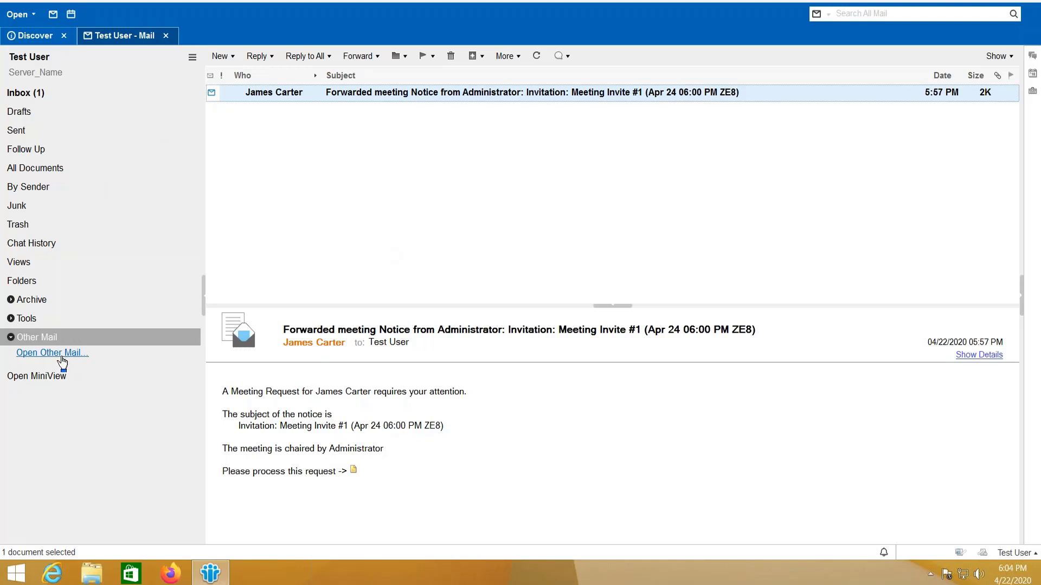
click(60, 353)
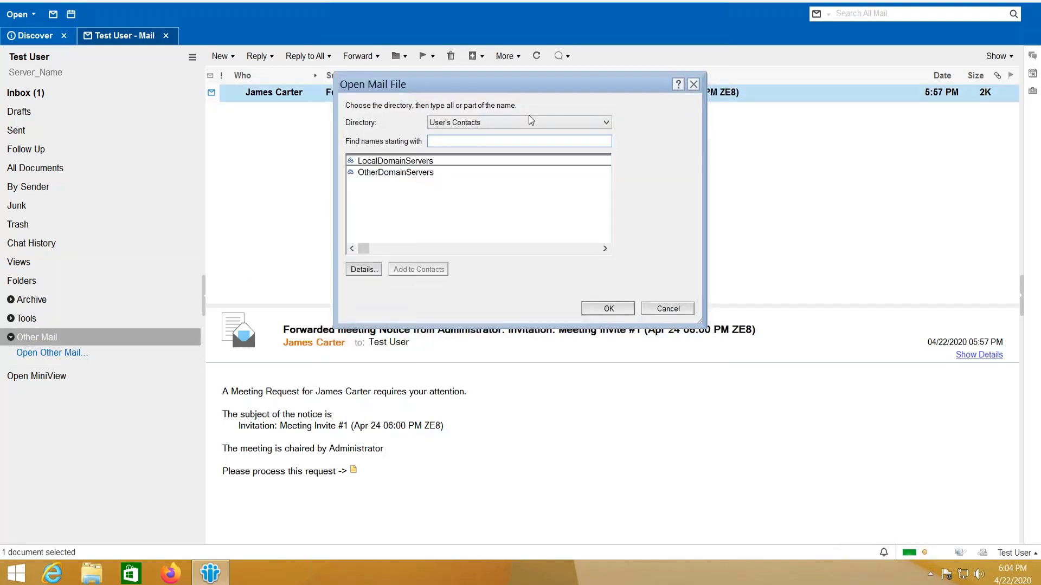
click(535, 123)
click(504, 143)
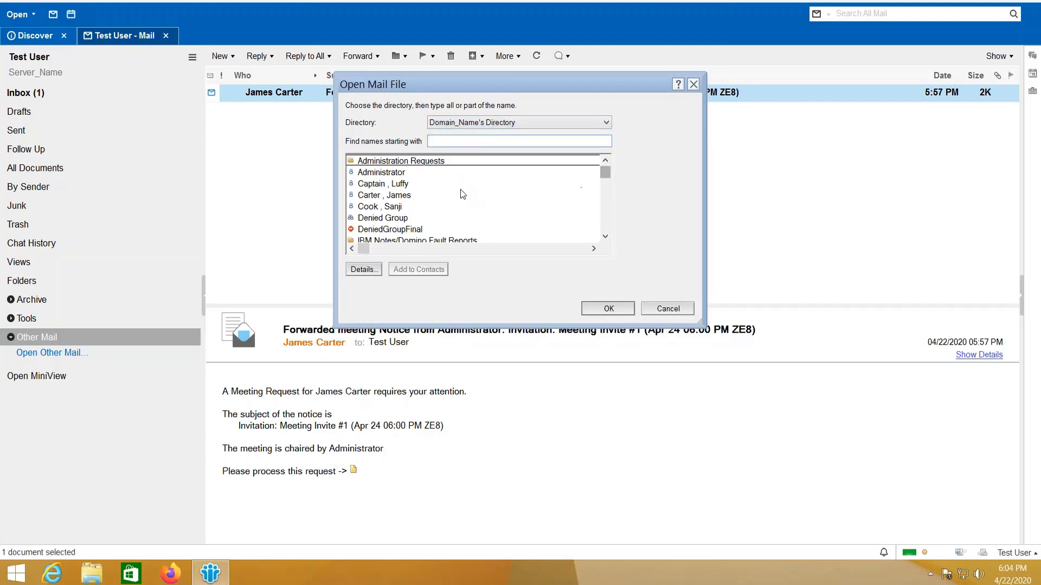
double_click(399, 196)
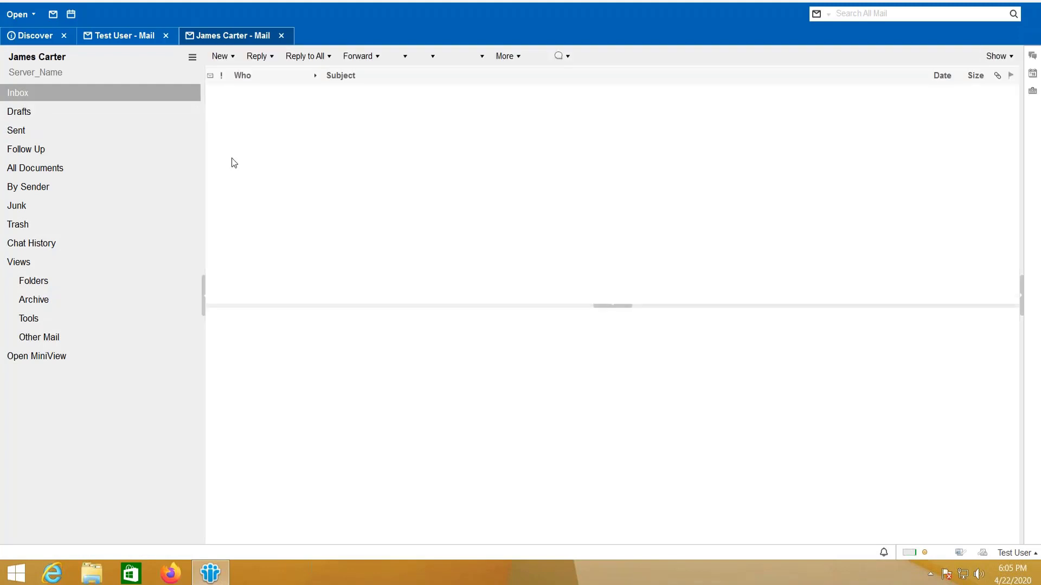
click(11, 283)
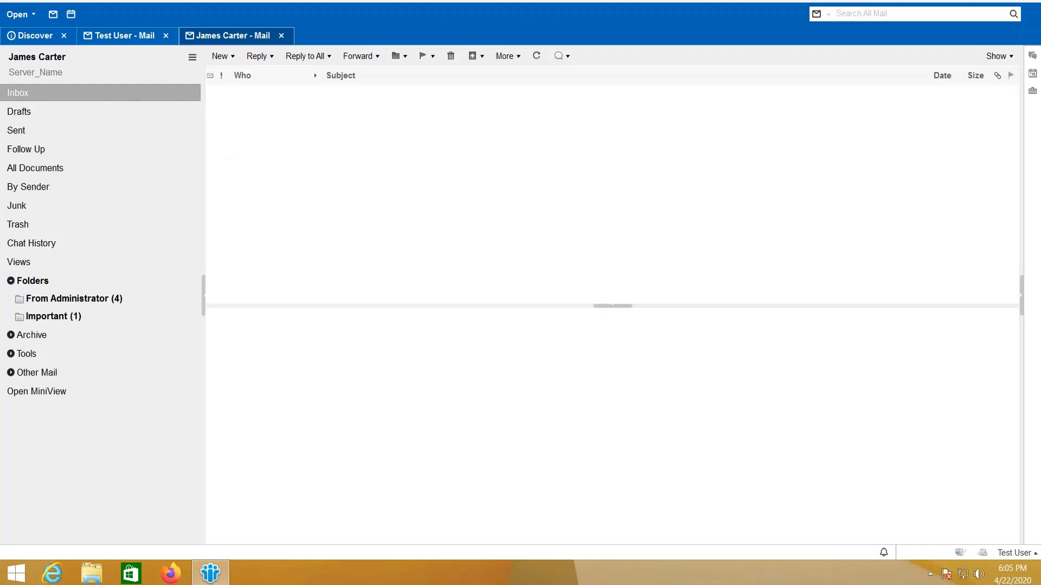
click(79, 300)
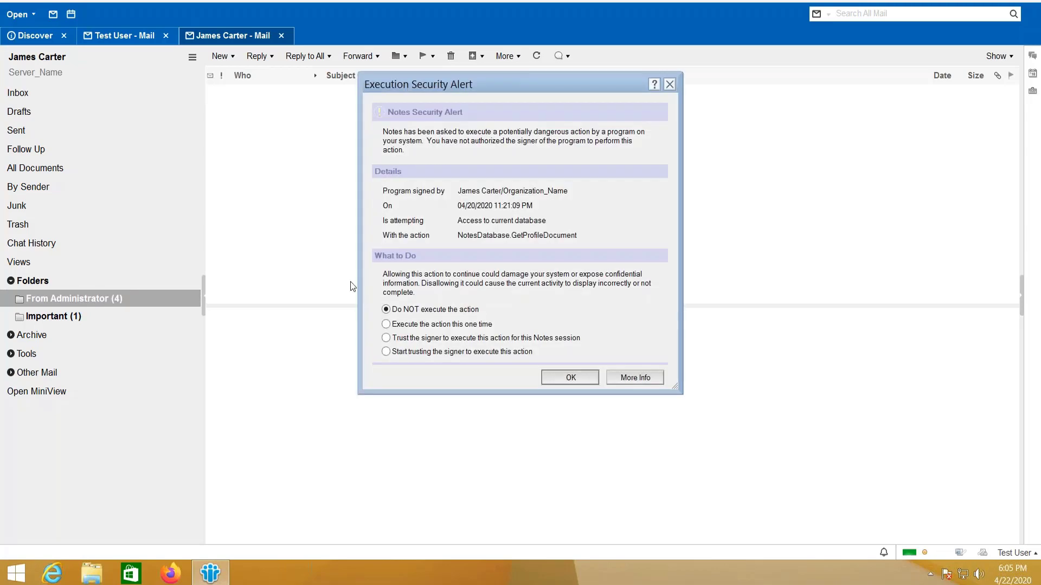
click(421, 351)
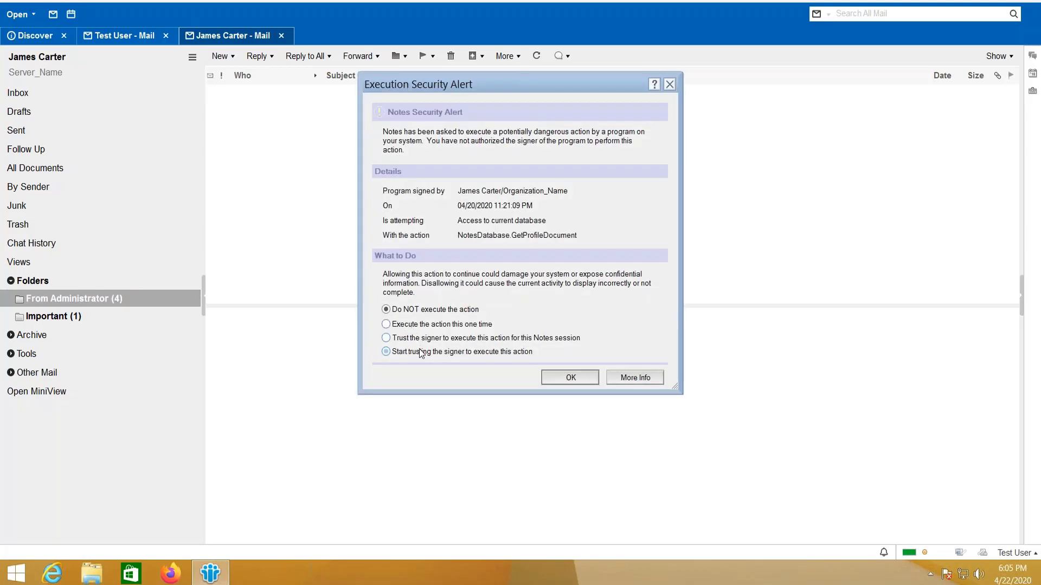
click(543, 379)
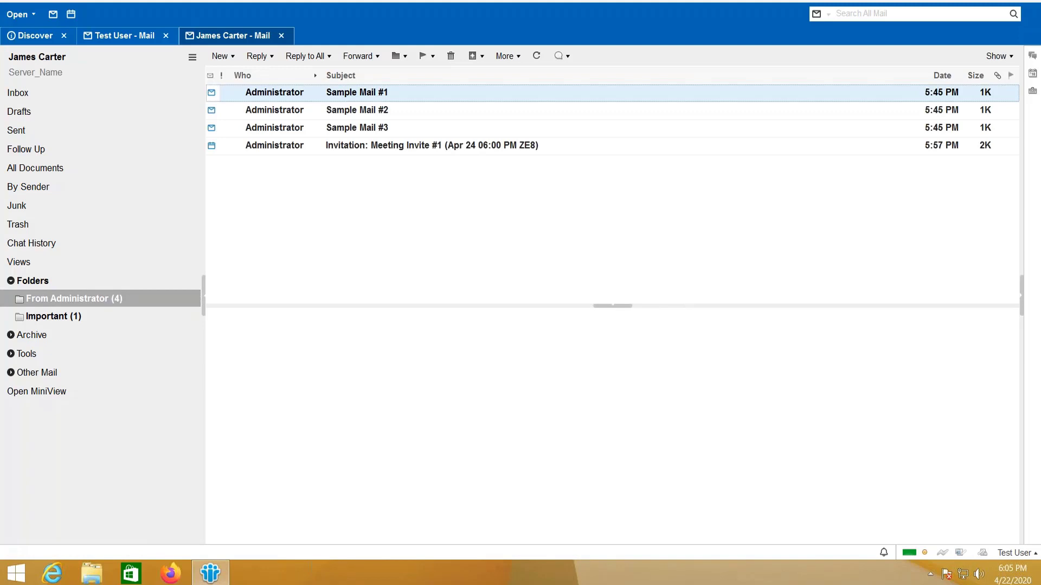
Step: Look over the folder's messages and delete Sample Mail #1 through its context menu
click(373, 111)
click(377, 128)
click(382, 146)
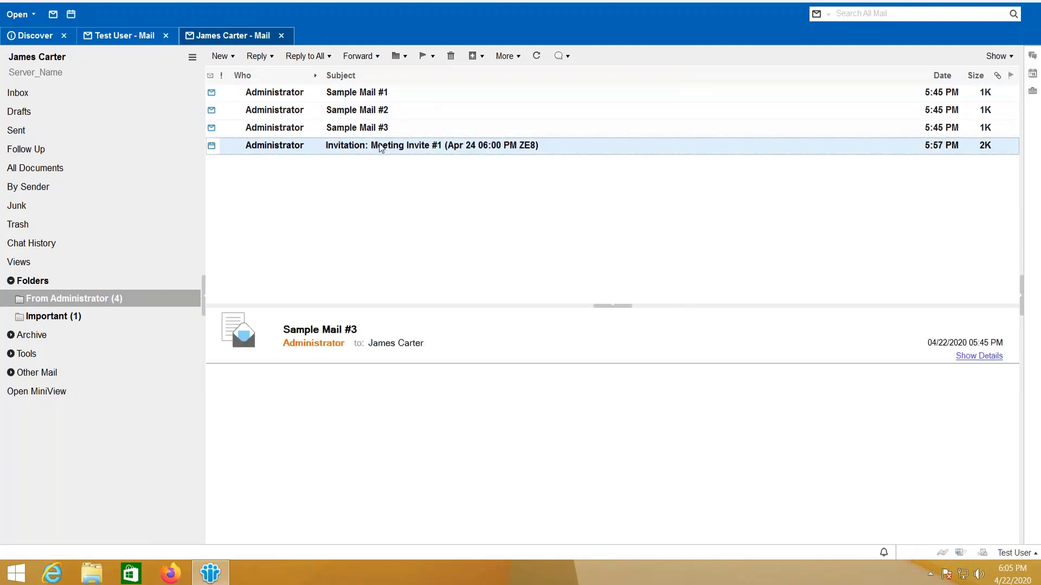
click(374, 93)
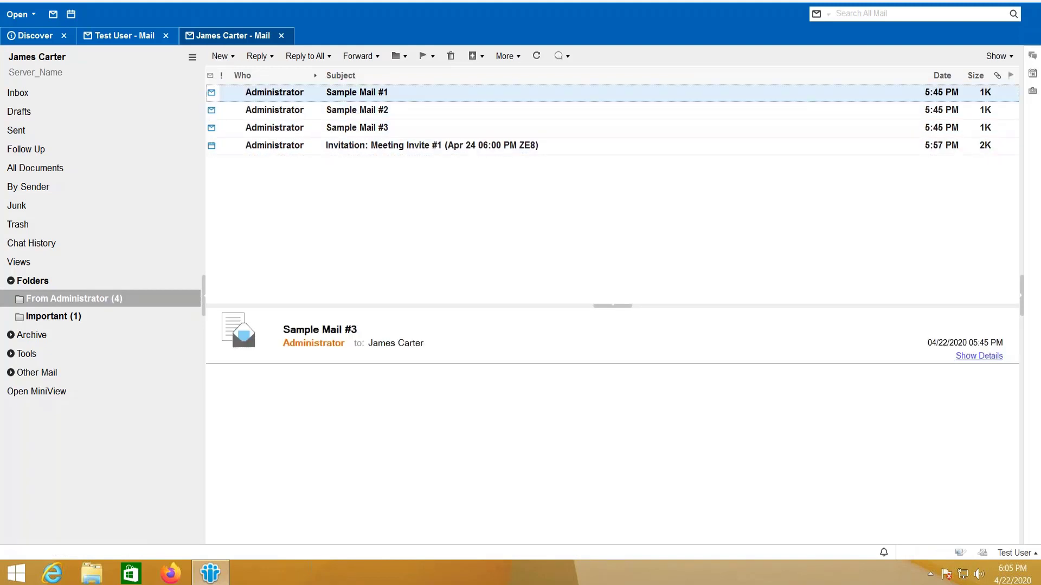
key(ctrl+m)
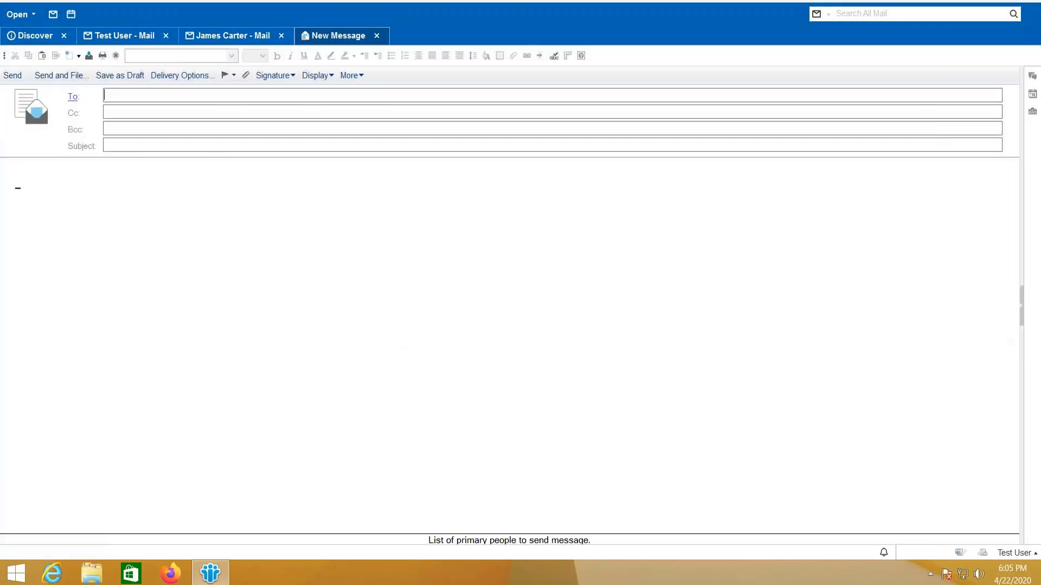
key(Escape)
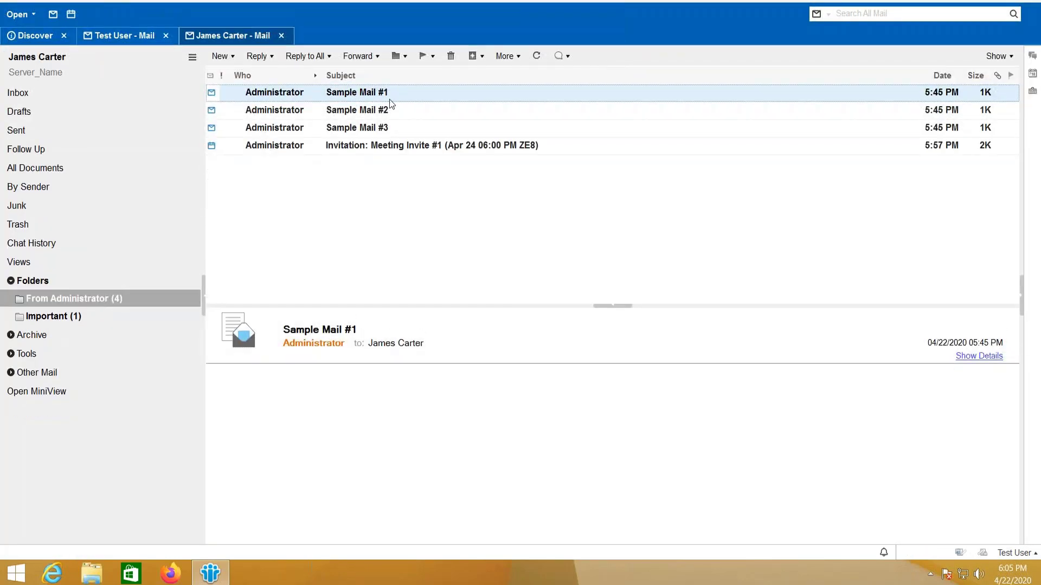
right_click(389, 100)
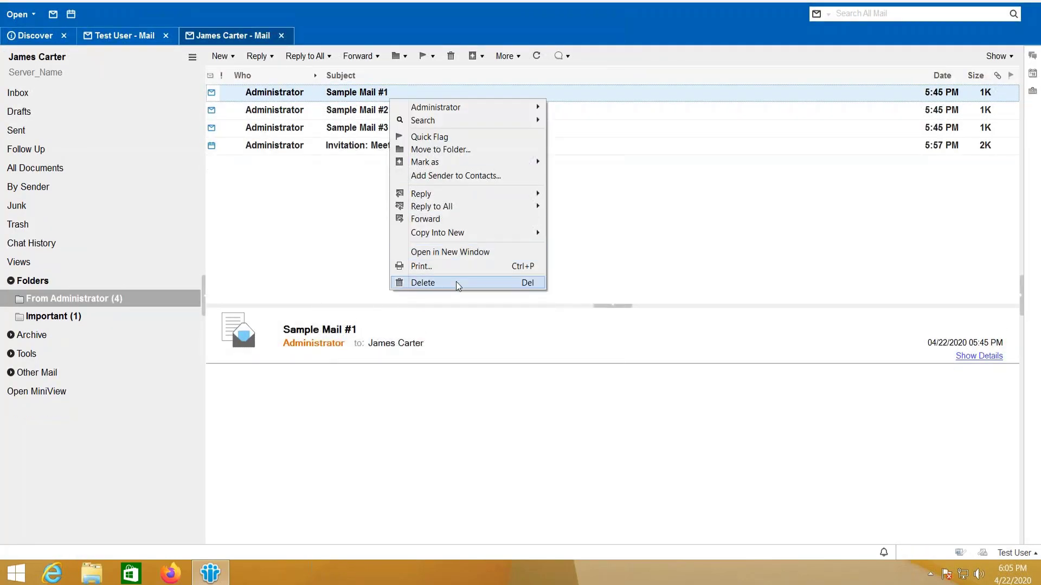
click(458, 286)
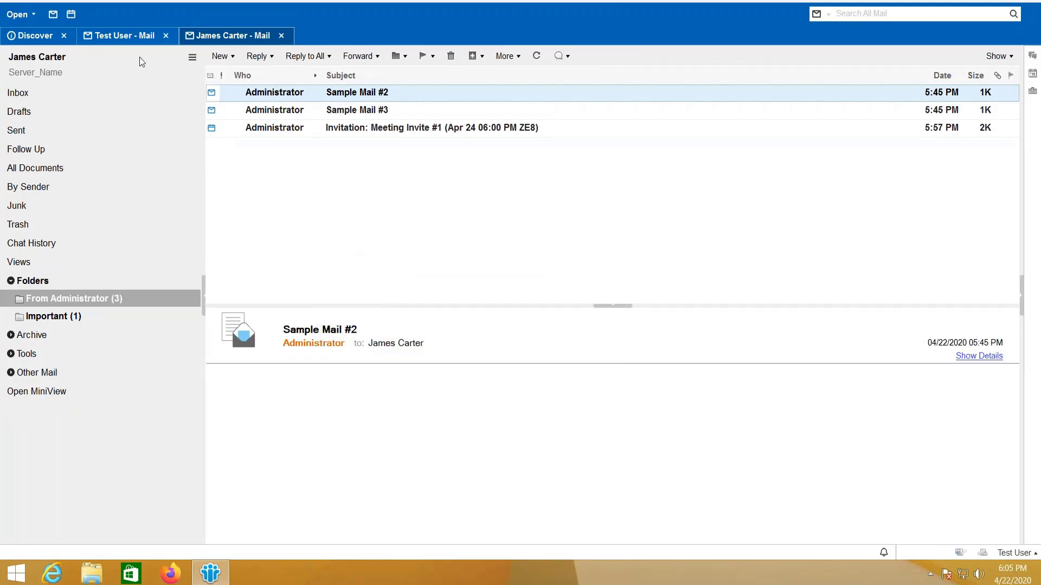
click(192, 57)
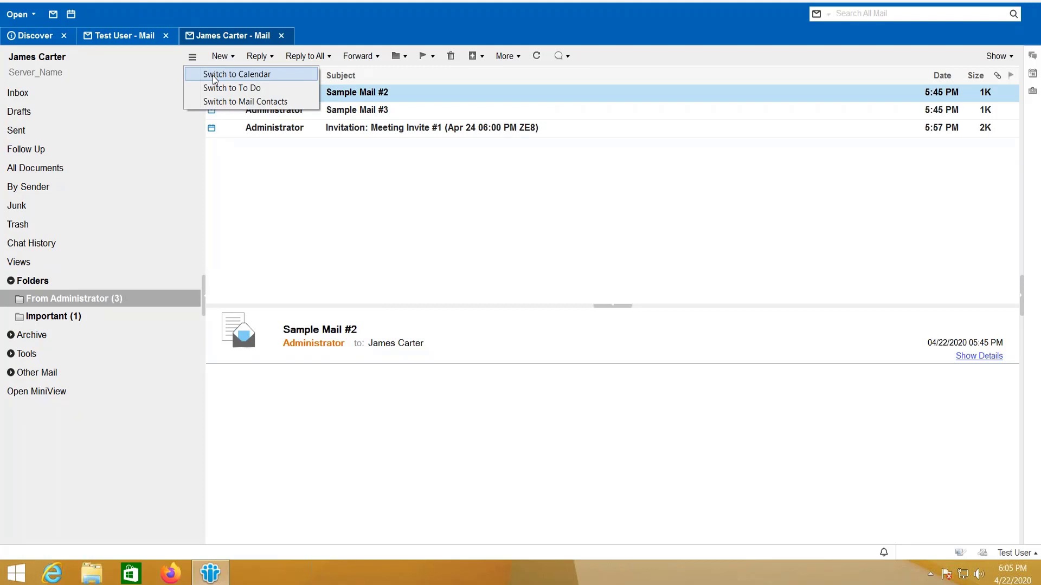
click(212, 74)
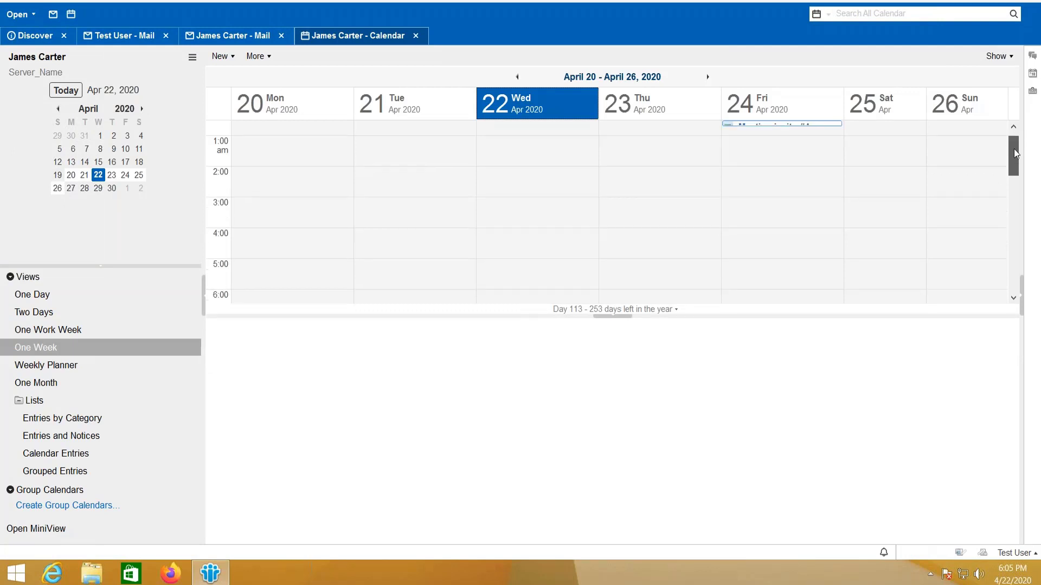
click(779, 135)
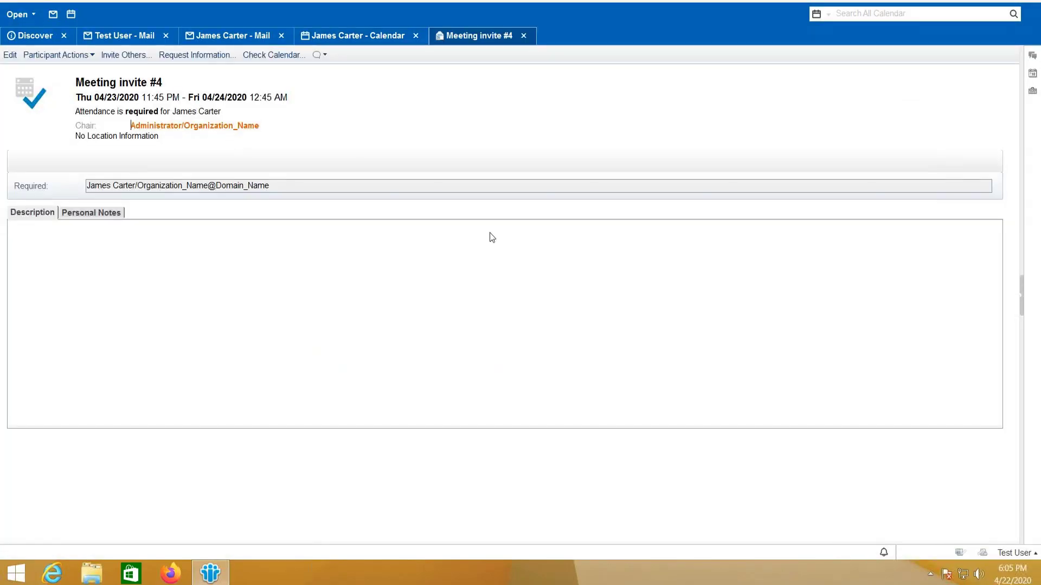
key(Escape)
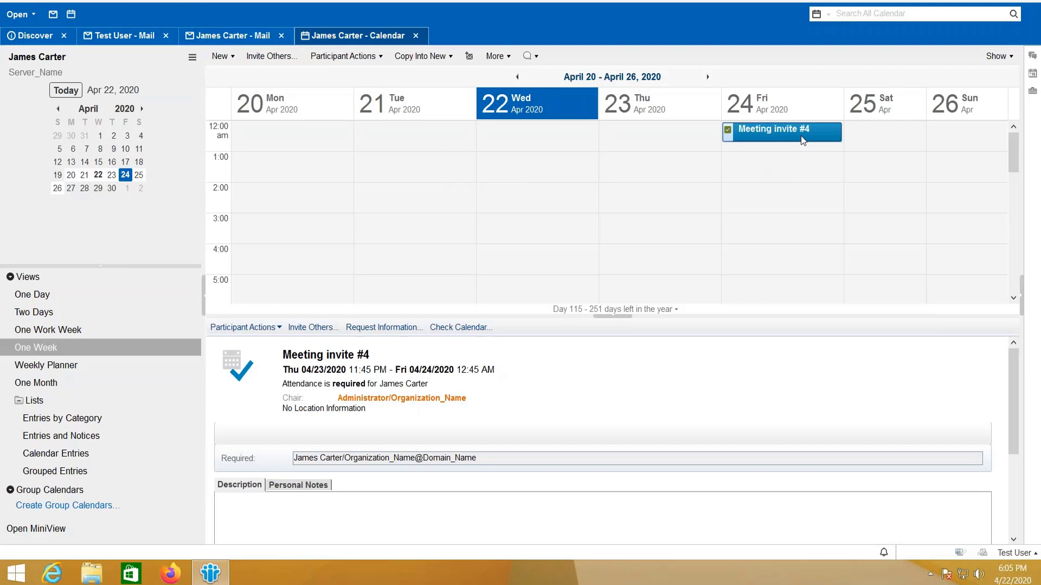
Step: Open Meeting invite #4 in full view, then close it back to the calendar
mouse_move(755, 139)
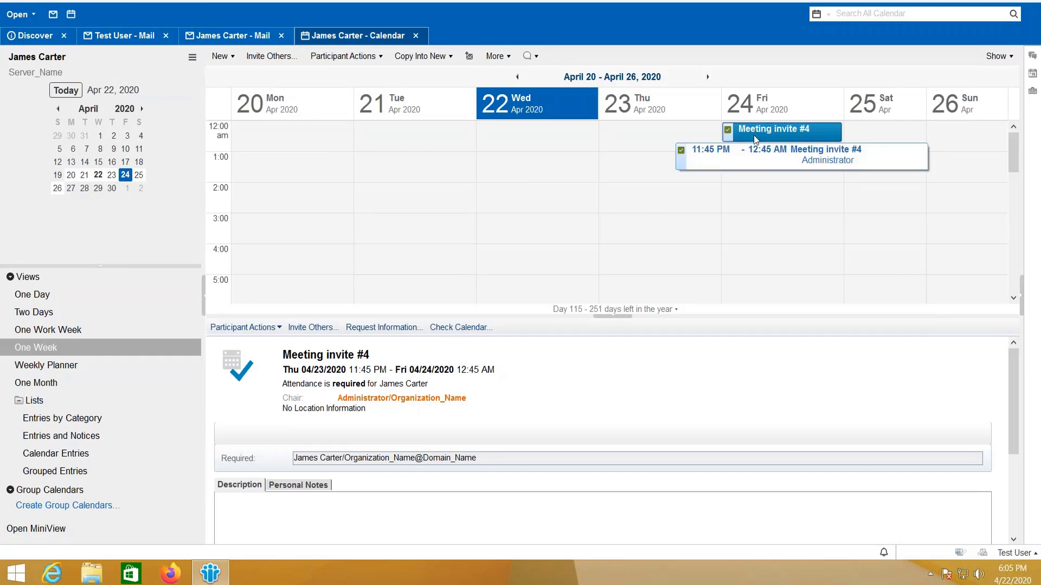
right_click(755, 140)
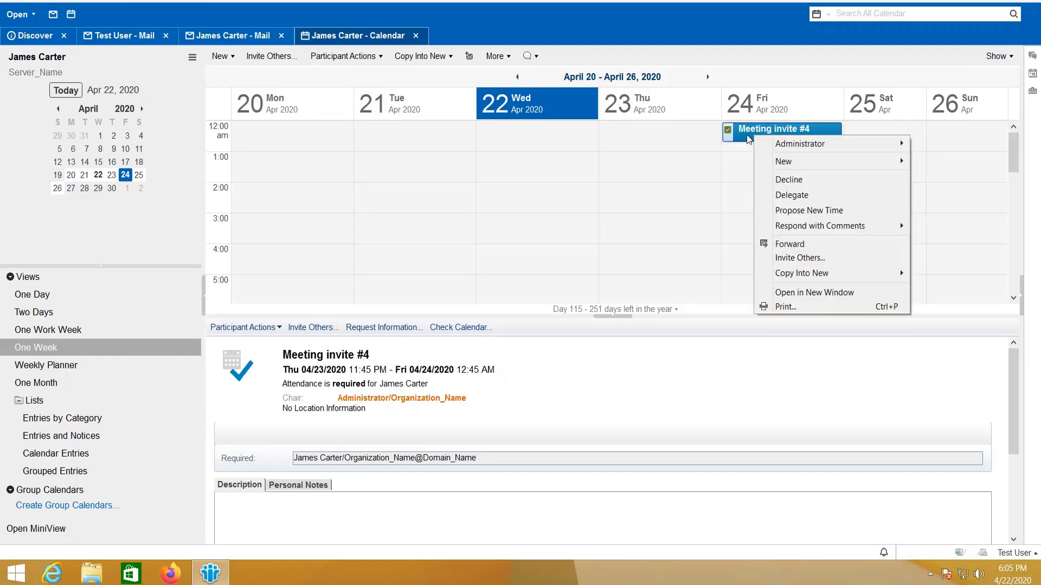
double_click(755, 136)
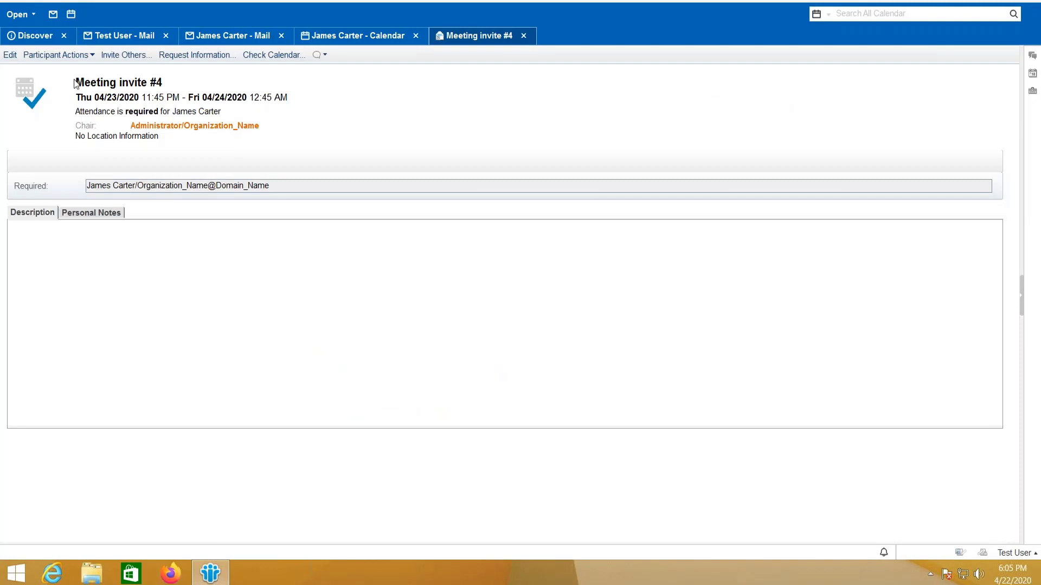
key(Escape)
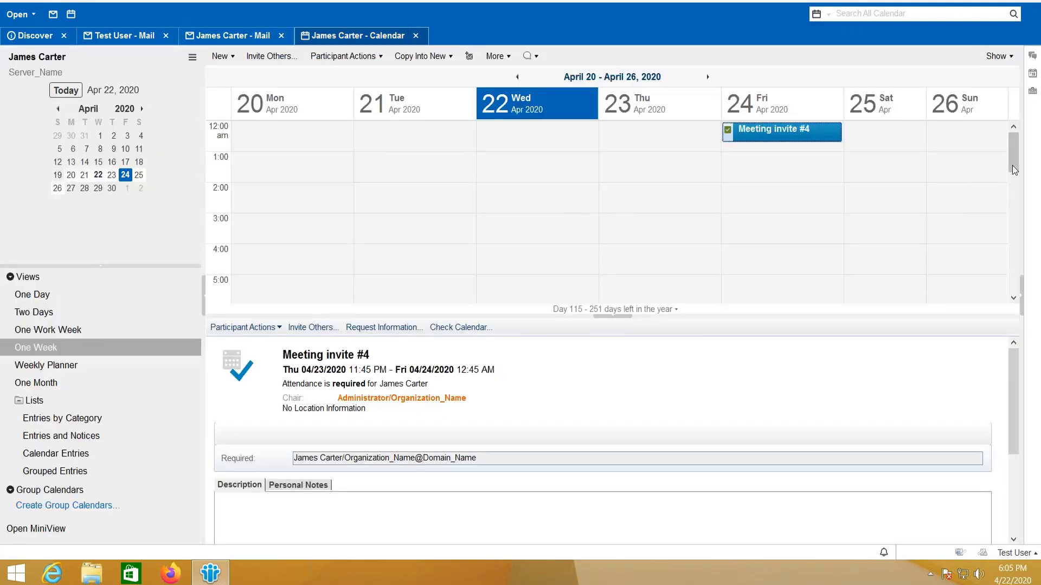
Step: Scroll to 6 PM and accept Invitation: Meeting Invite #1 on Friday 24 April
drag(1012, 163, 1013, 274)
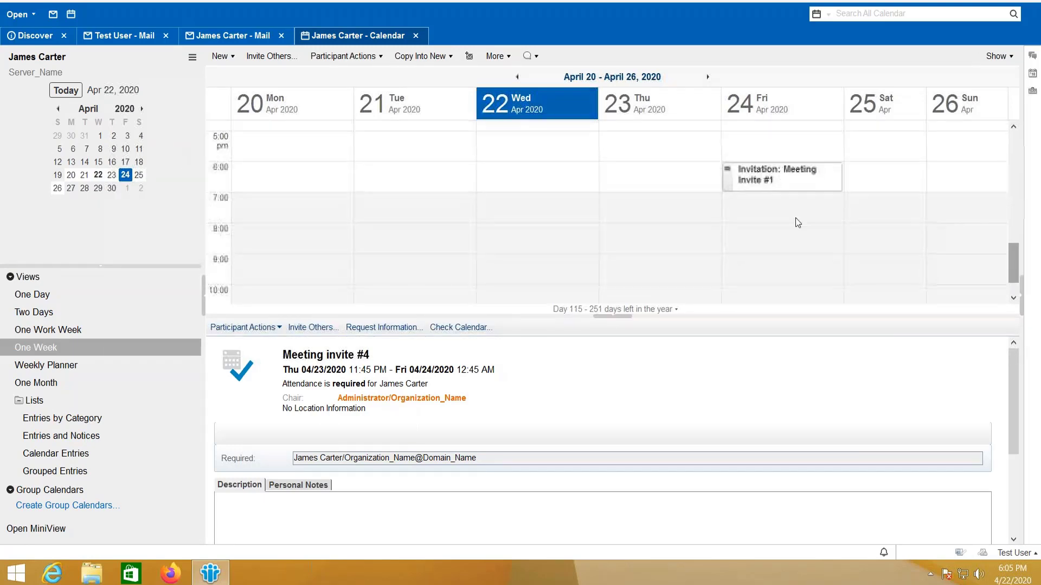
double_click(781, 177)
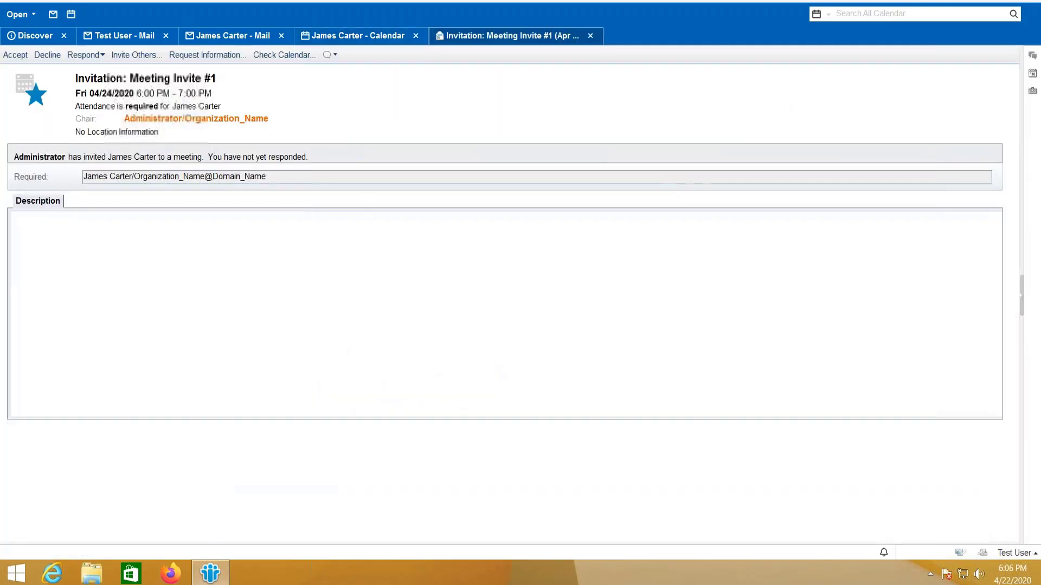
click(16, 56)
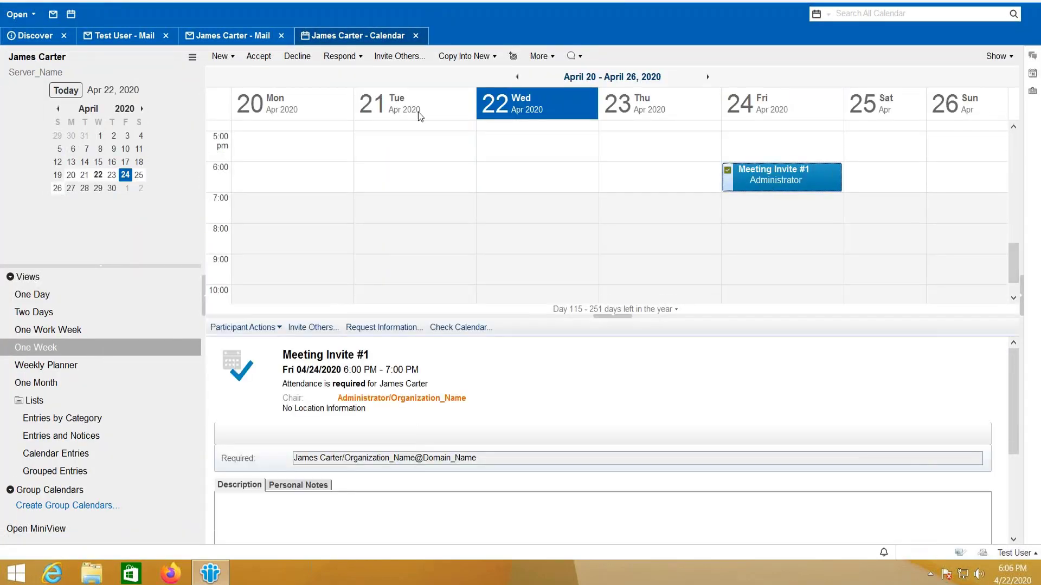
Step: Return to Test User's own Mail tab to view the forwarded Meeting Invite #1 notice
click(262, 40)
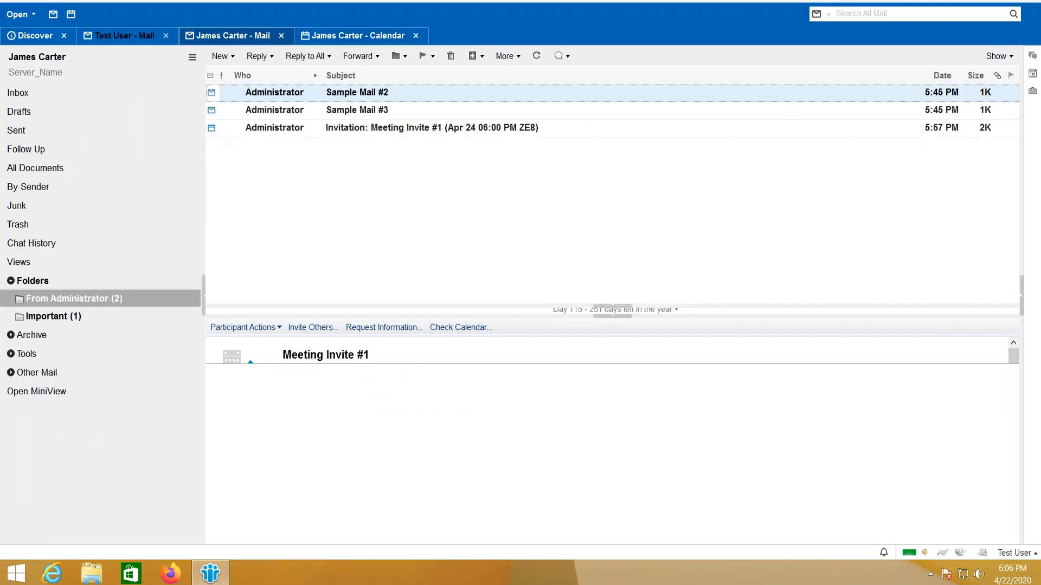
click(146, 38)
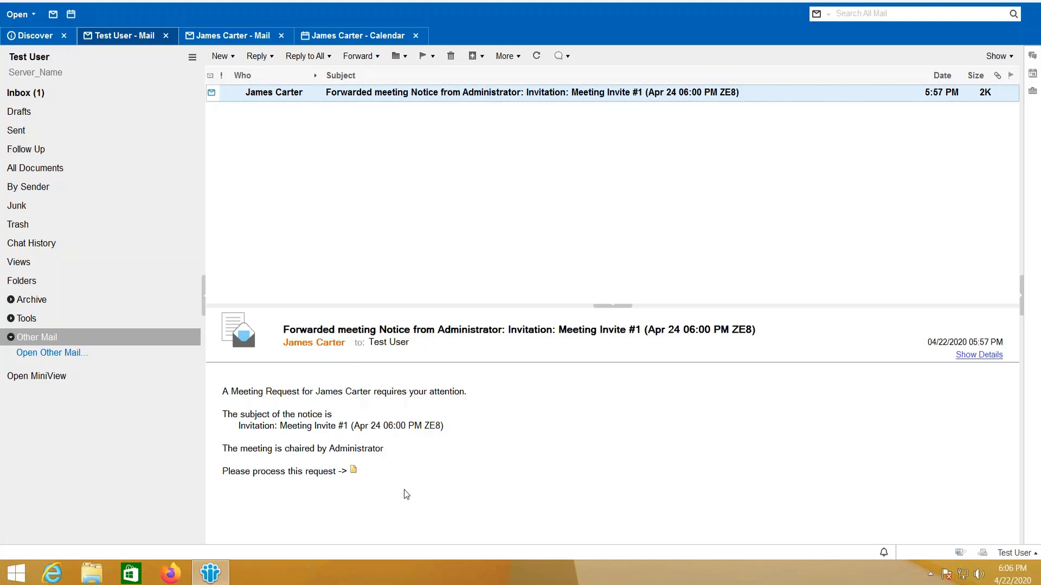
click(239, 37)
click(192, 58)
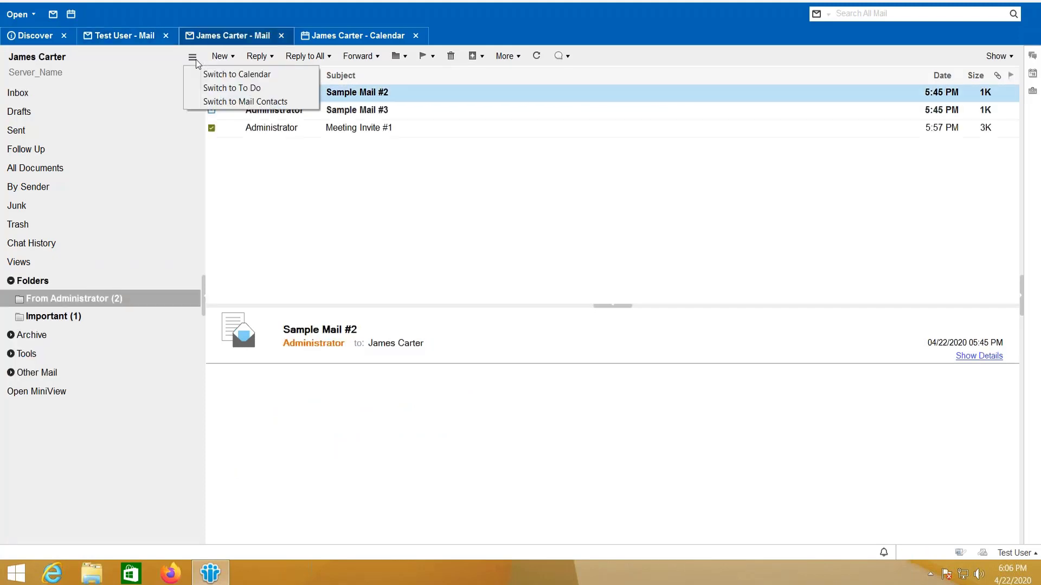
click(222, 101)
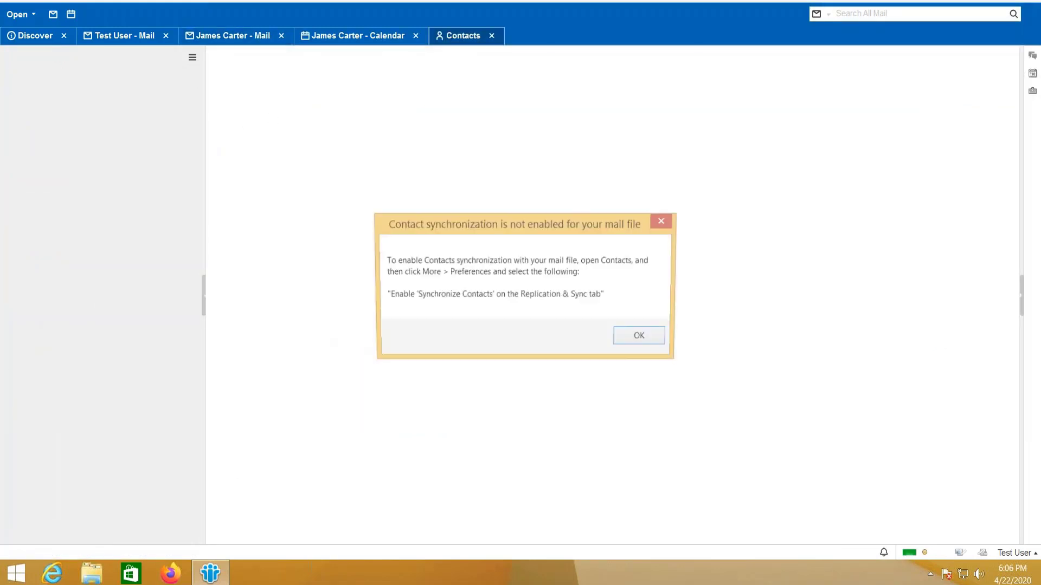
click(641, 337)
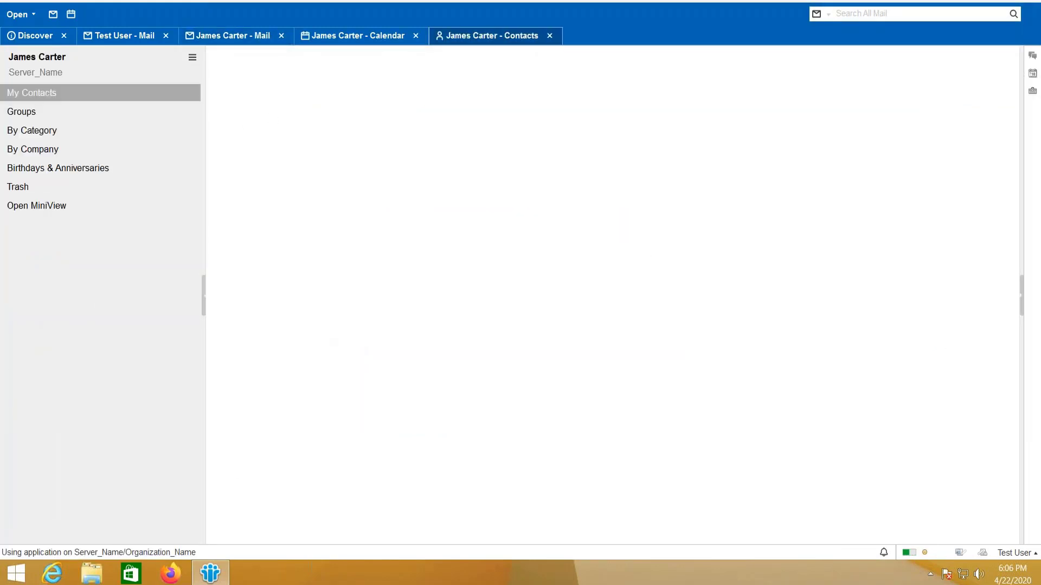
click(94, 113)
click(102, 130)
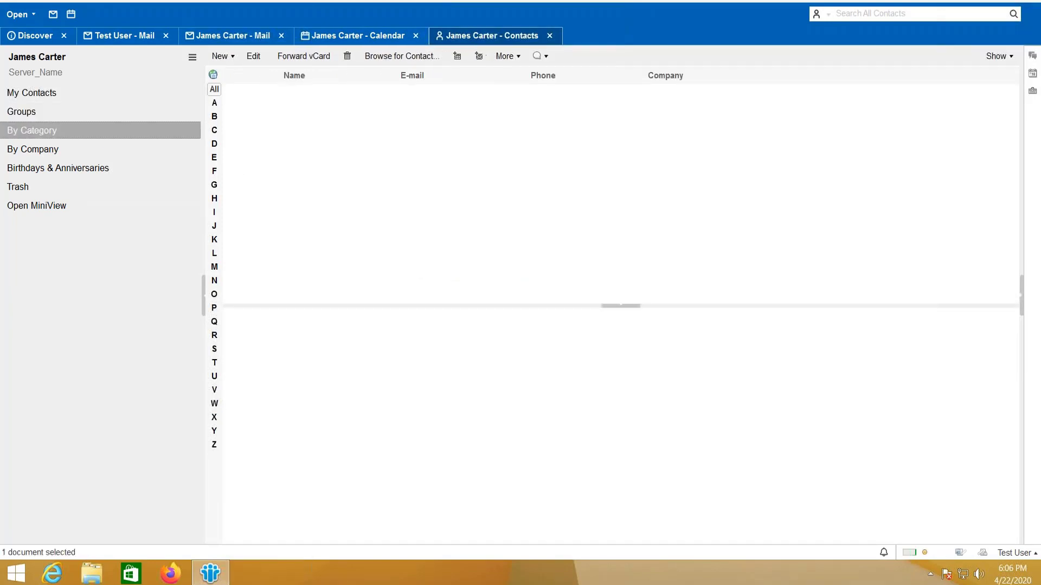